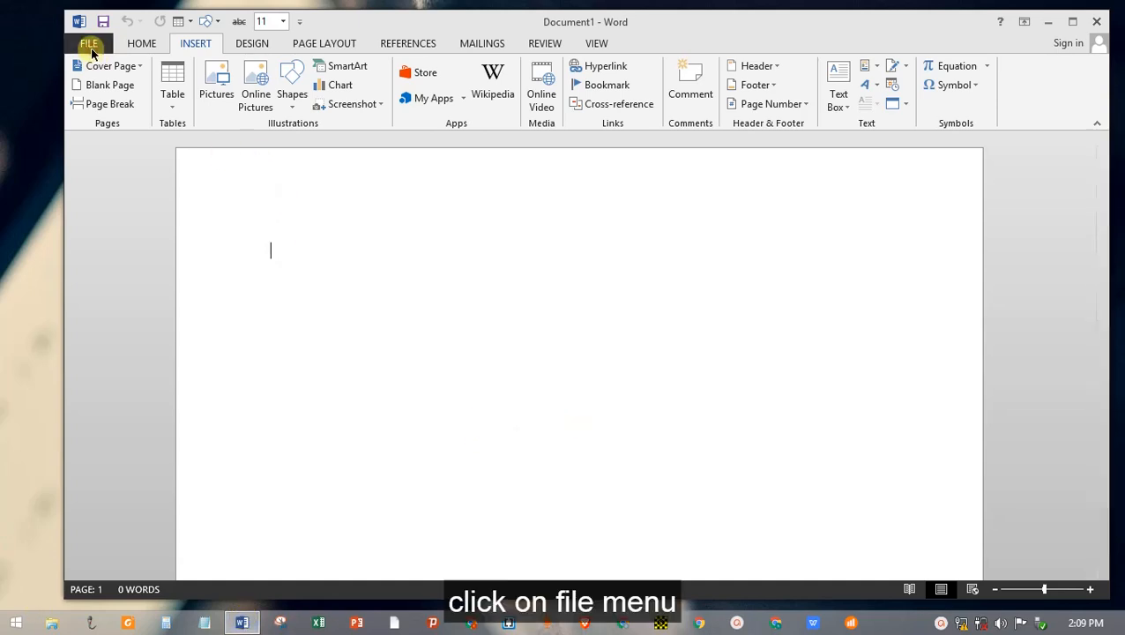
# Create a new blank document.
pyautogui.click(90, 46)
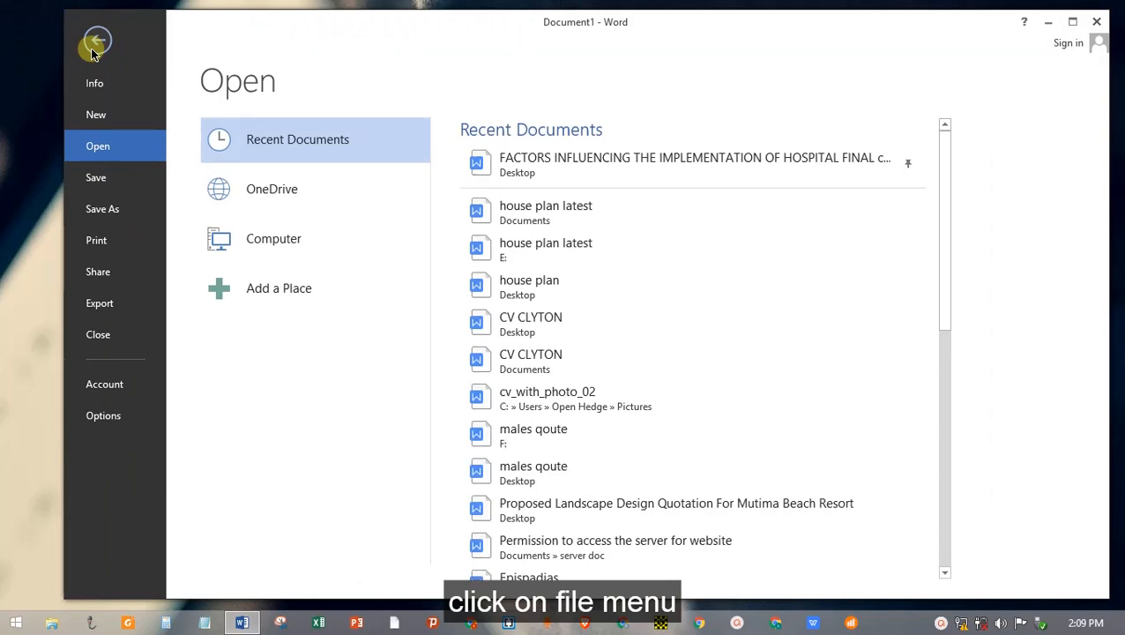
pyautogui.click(93, 113)
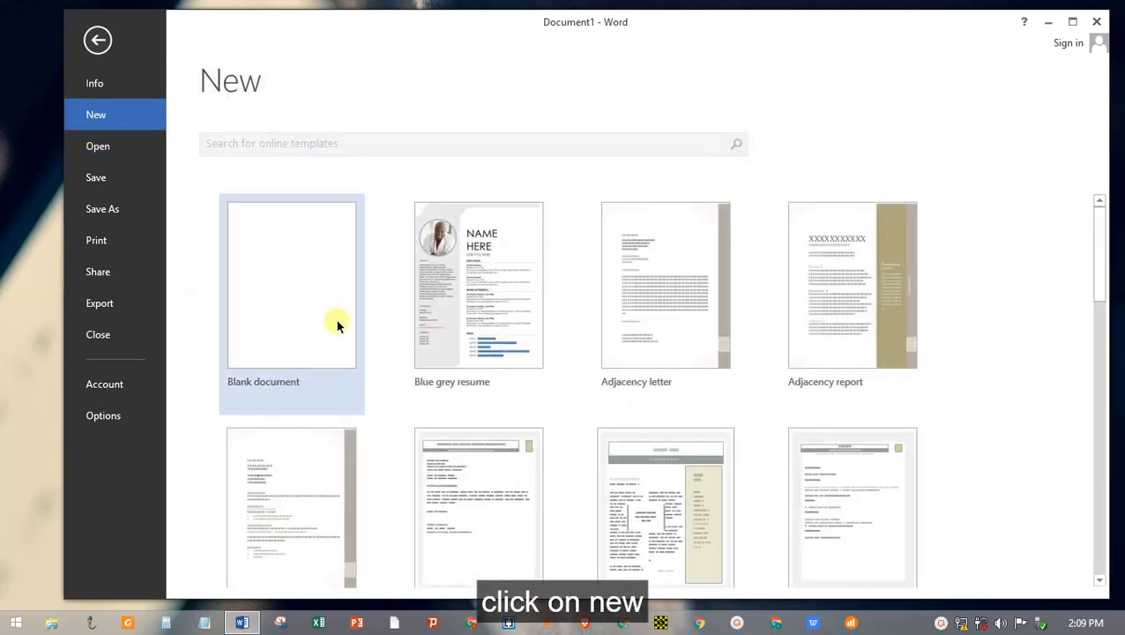
pyautogui.click(291, 324)
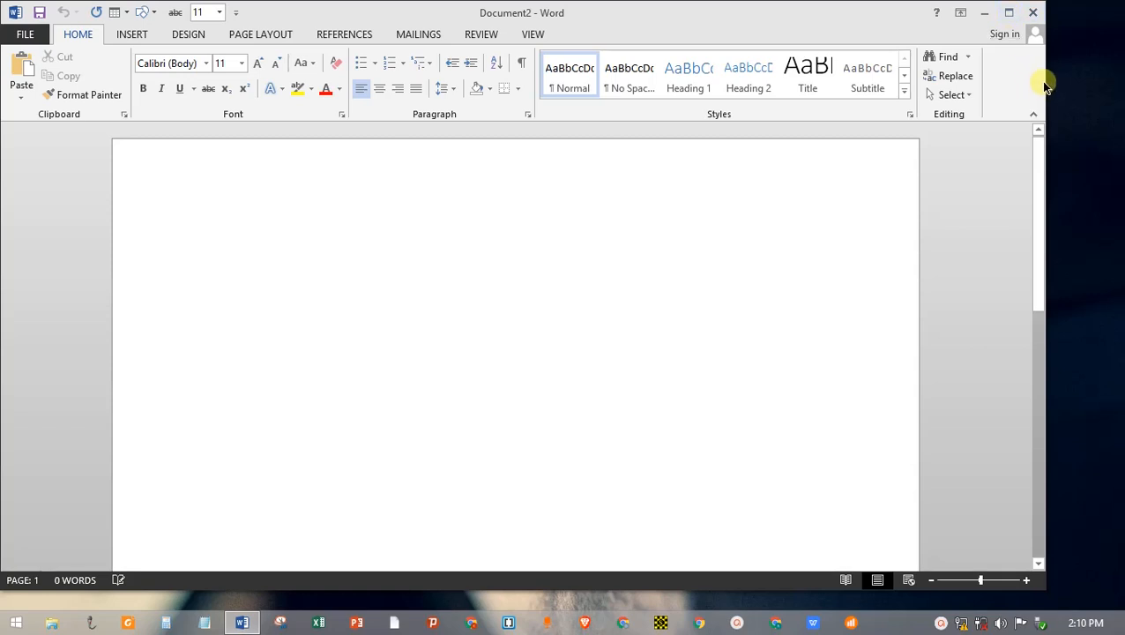
# Resize the new document's window and move it so that the whole window fits within the desktop.
pyautogui.moveTo(1044, 76); pyautogui.dragTo(1116, 75)
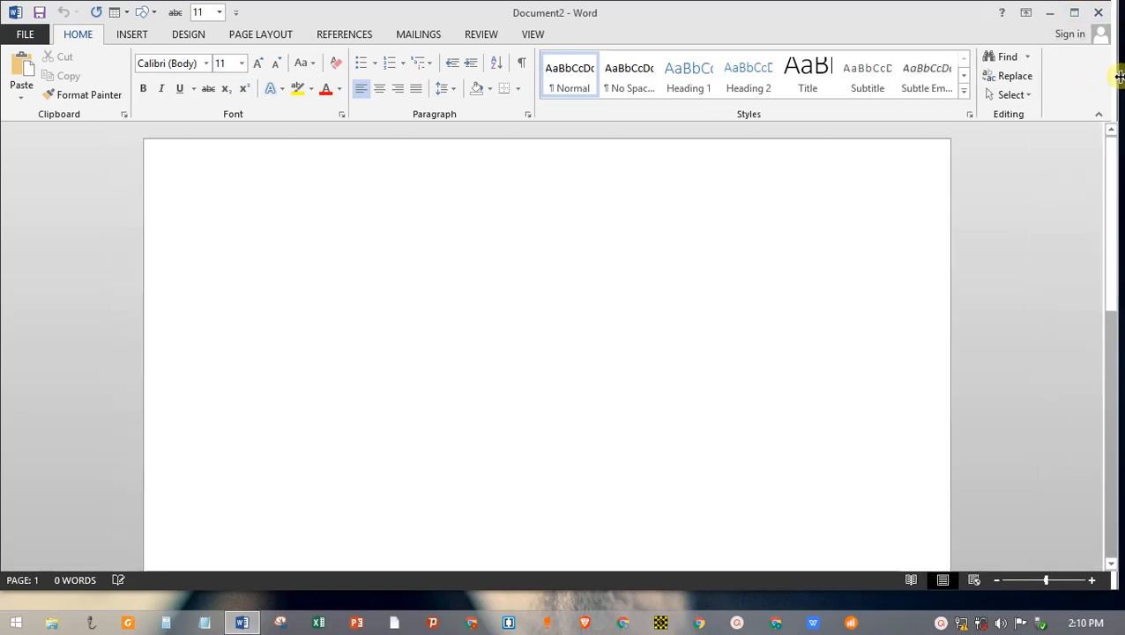
pyautogui.moveTo(524, 584)
pyautogui.mouseDown()
pyautogui.moveTo(522, 610)
pyautogui.moveTo(515, 602)
pyautogui.mouseUp()
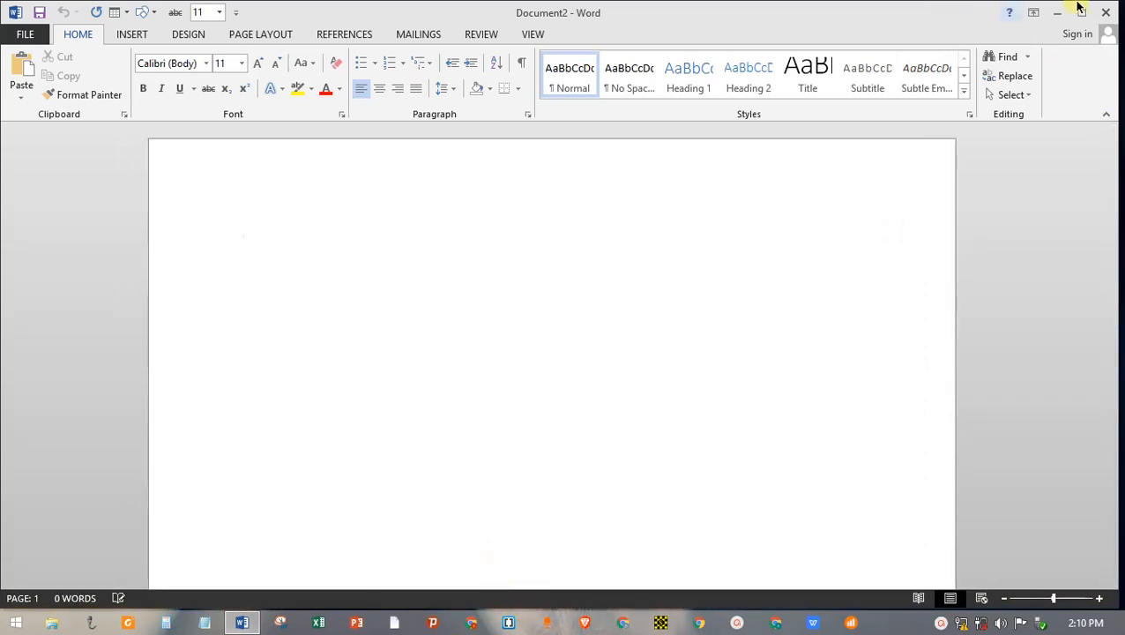
pyautogui.click(1081, 10)
pyautogui.moveTo(654, 21); pyautogui.dragTo(697, 30)
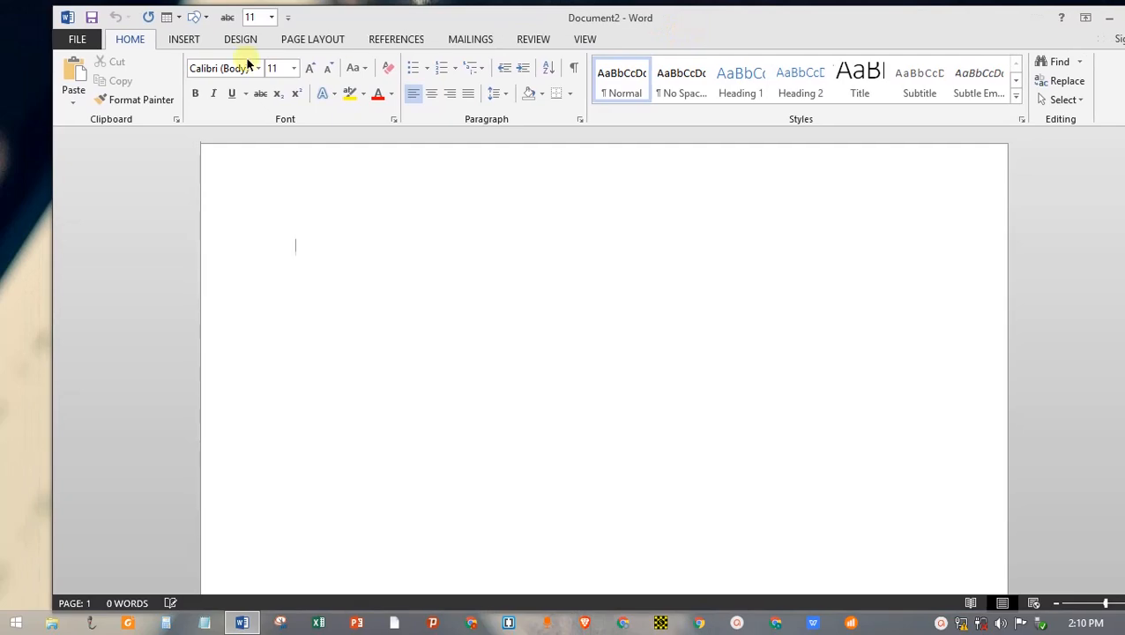
pyautogui.moveTo(406, 21); pyautogui.dragTo(581, 31)
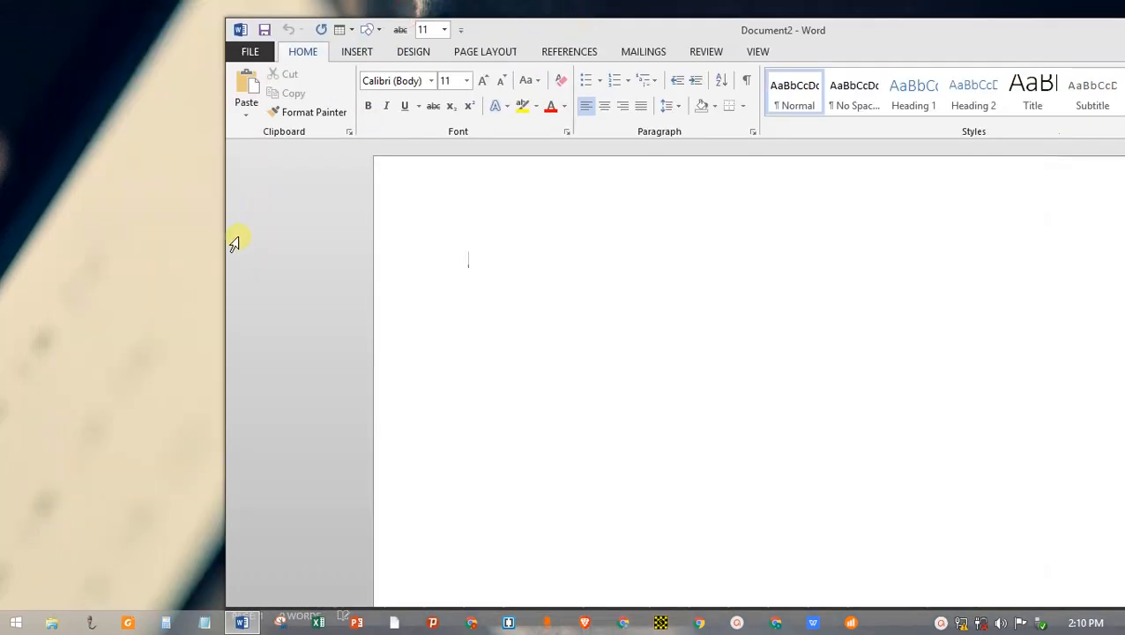
pyautogui.moveTo(224, 242); pyautogui.dragTo(319, 240)
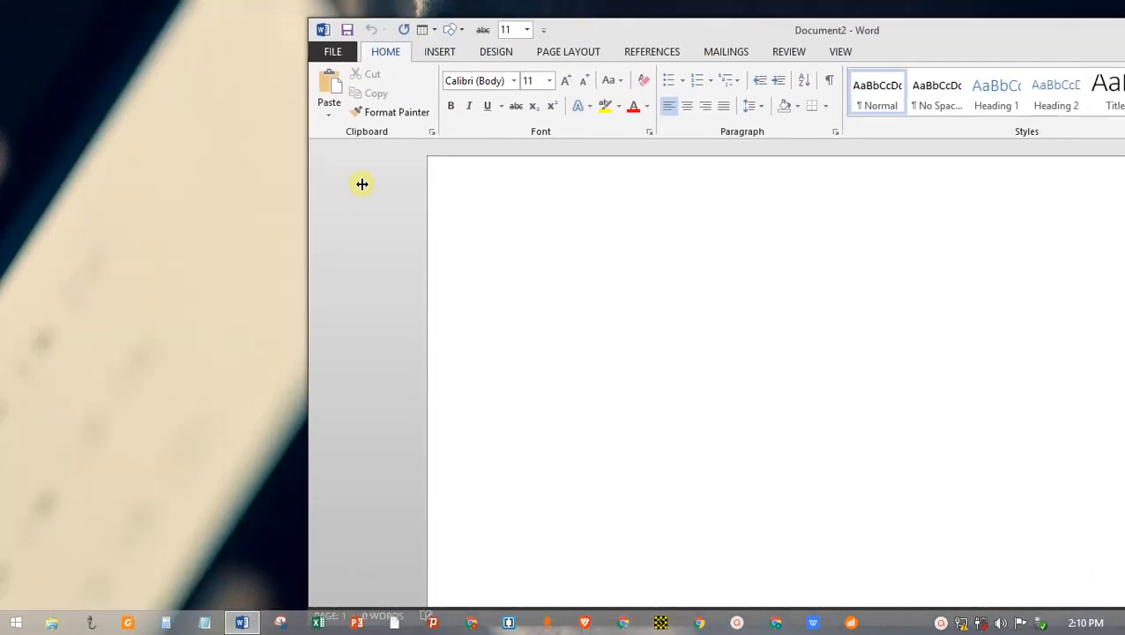
pyautogui.moveTo(749, 30); pyautogui.dragTo(511, 23)
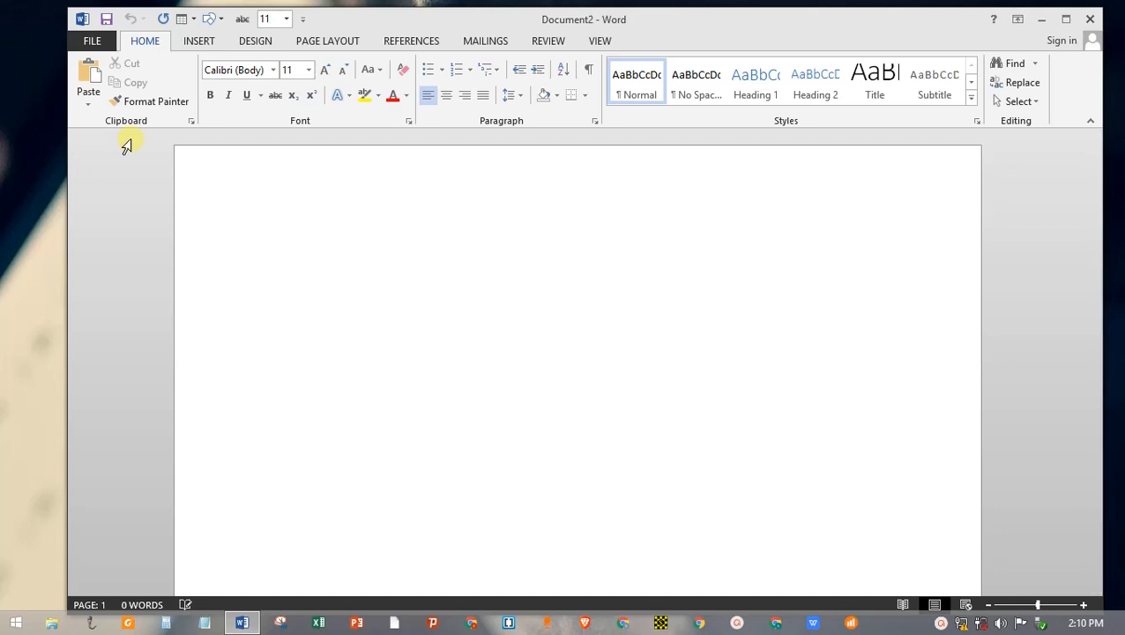
# Insert the picture "article page" from the Pictures folder into the blank document.
pyautogui.click(203, 42)
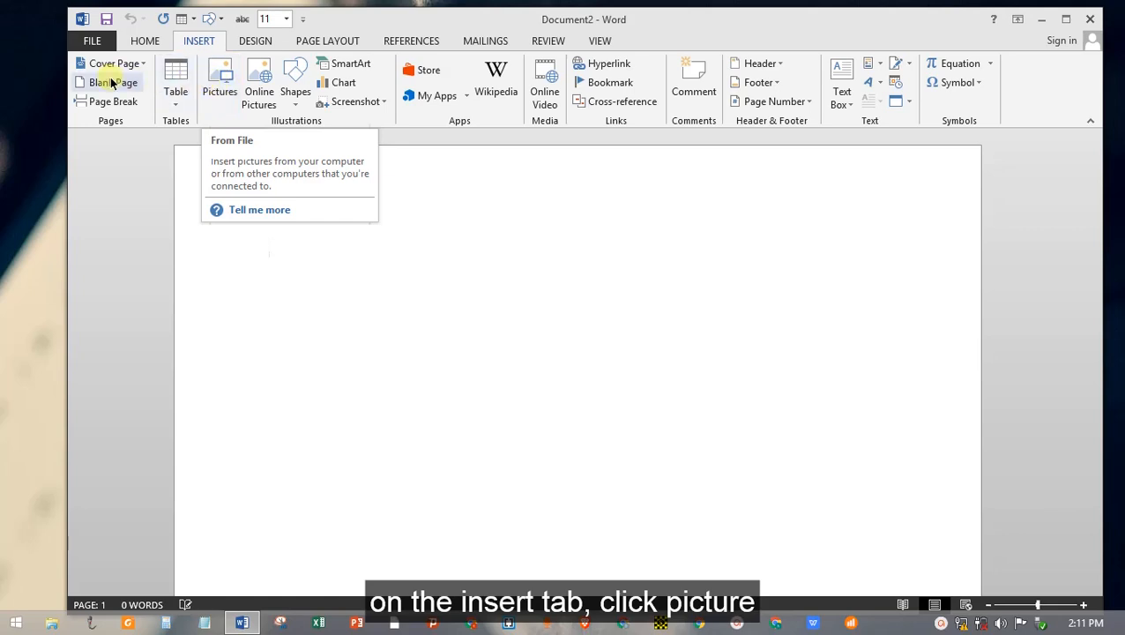
pyautogui.click(227, 82)
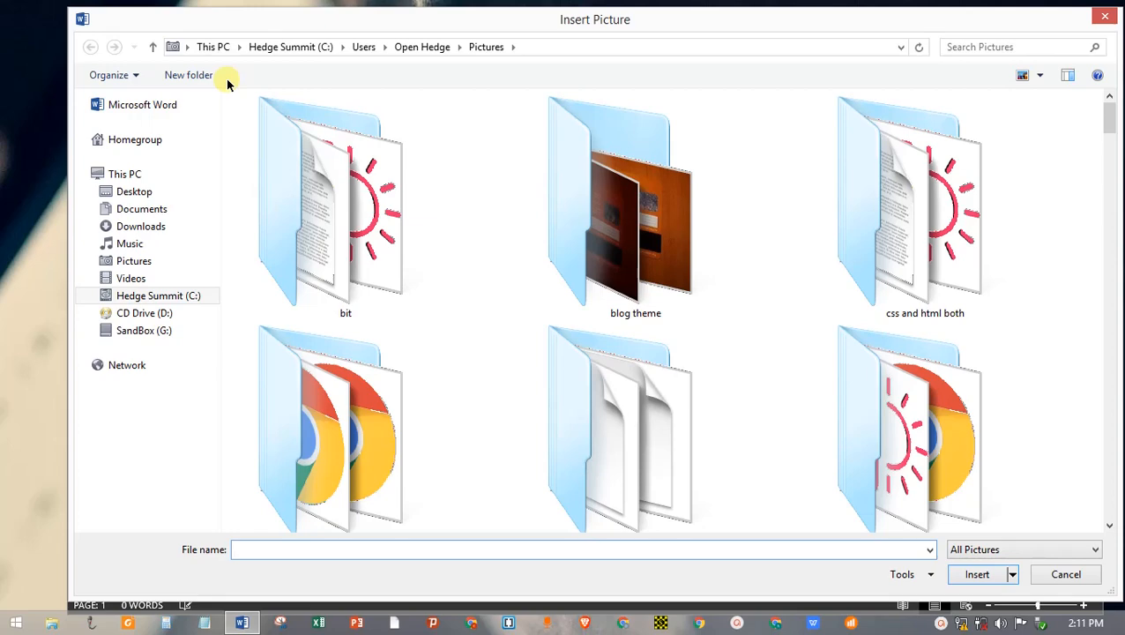
pyautogui.moveTo(1115, 124); pyautogui.dragTo(1109, 179)
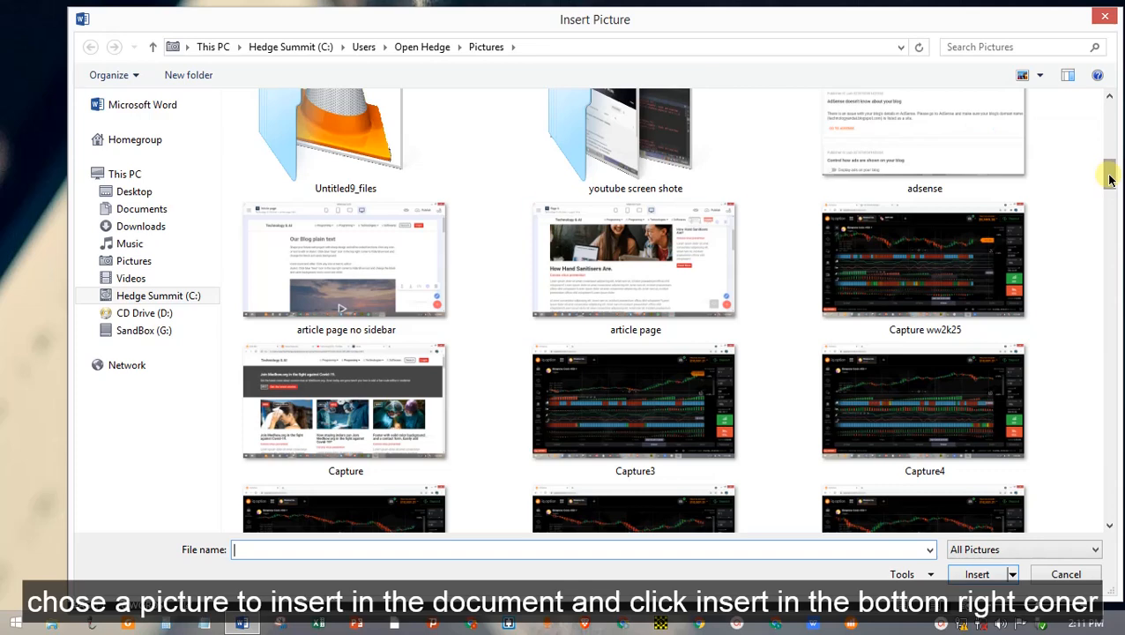
pyautogui.click(615, 266)
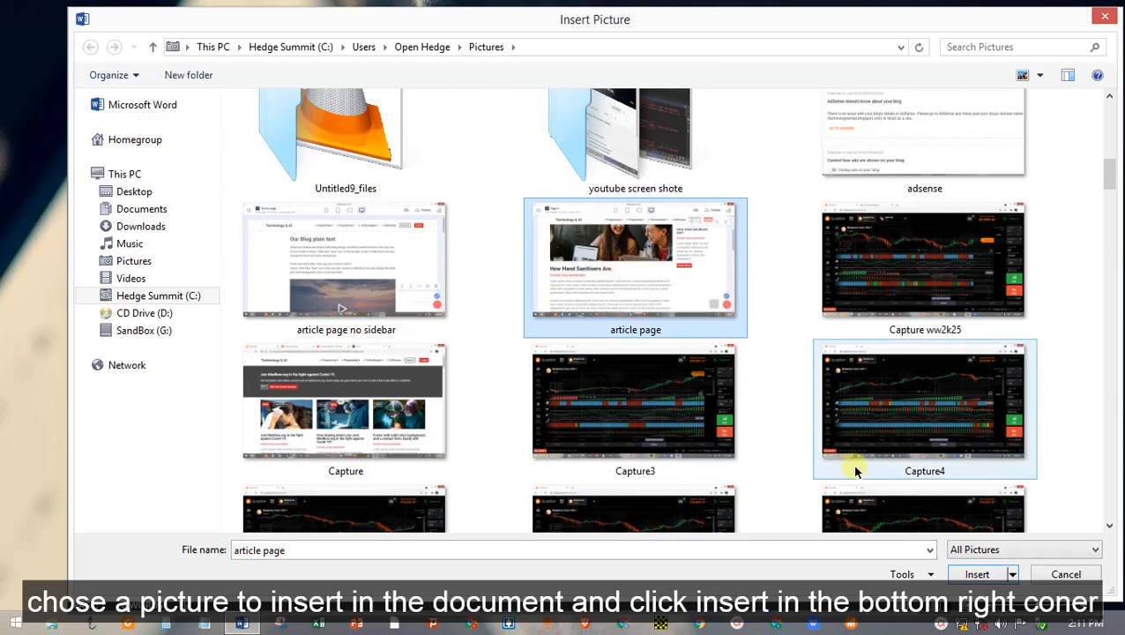
pyautogui.click(977, 574)
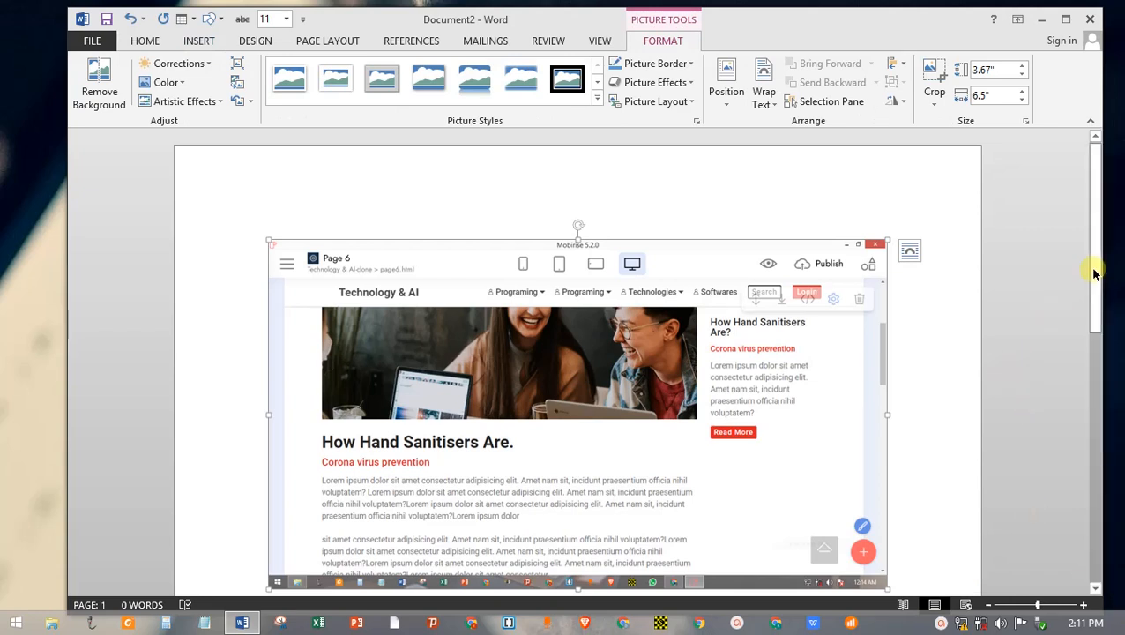
# Resize the inserted picture freehand to about 5.82 inches wide and 3.05 inches high.
pyautogui.moveTo(1095, 271)
pyautogui.mouseDown()
pyautogui.moveTo(1095, 321)
pyautogui.moveTo(1092, 276)
pyautogui.mouseUp()
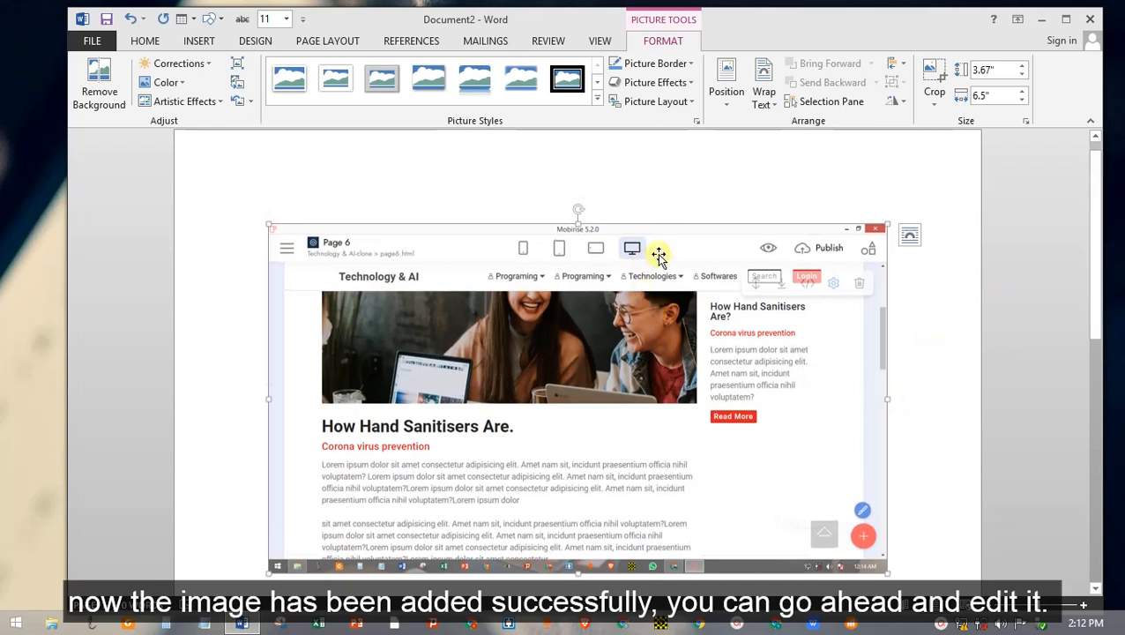
pyautogui.moveTo(721, 268); pyautogui.dragTo(680, 298)
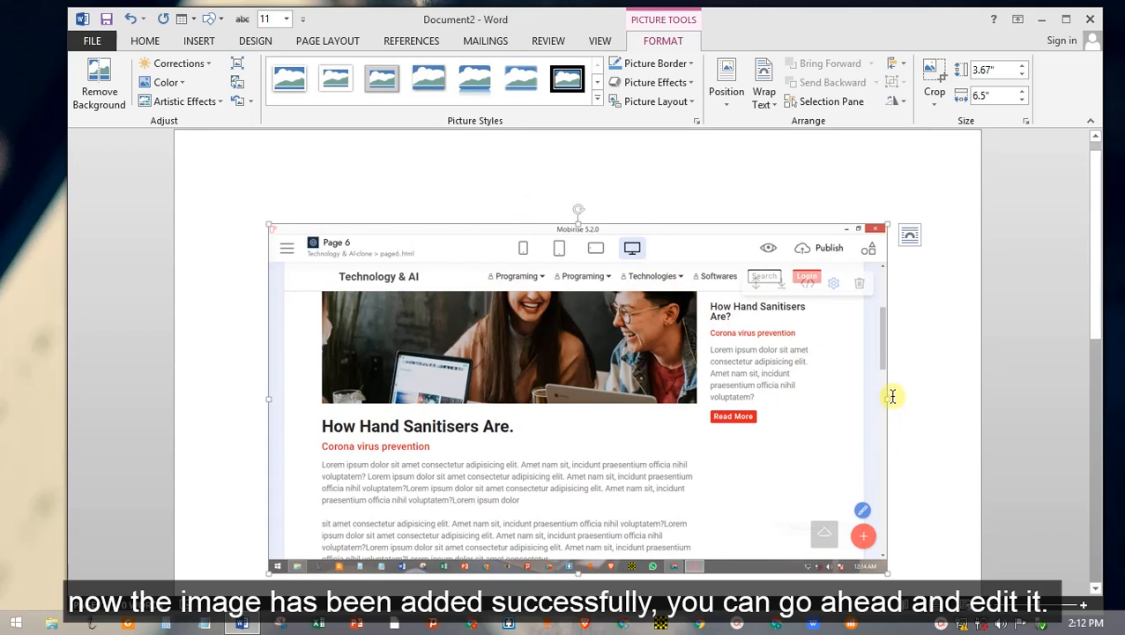
pyautogui.moveTo(888, 397); pyautogui.dragTo(752, 403)
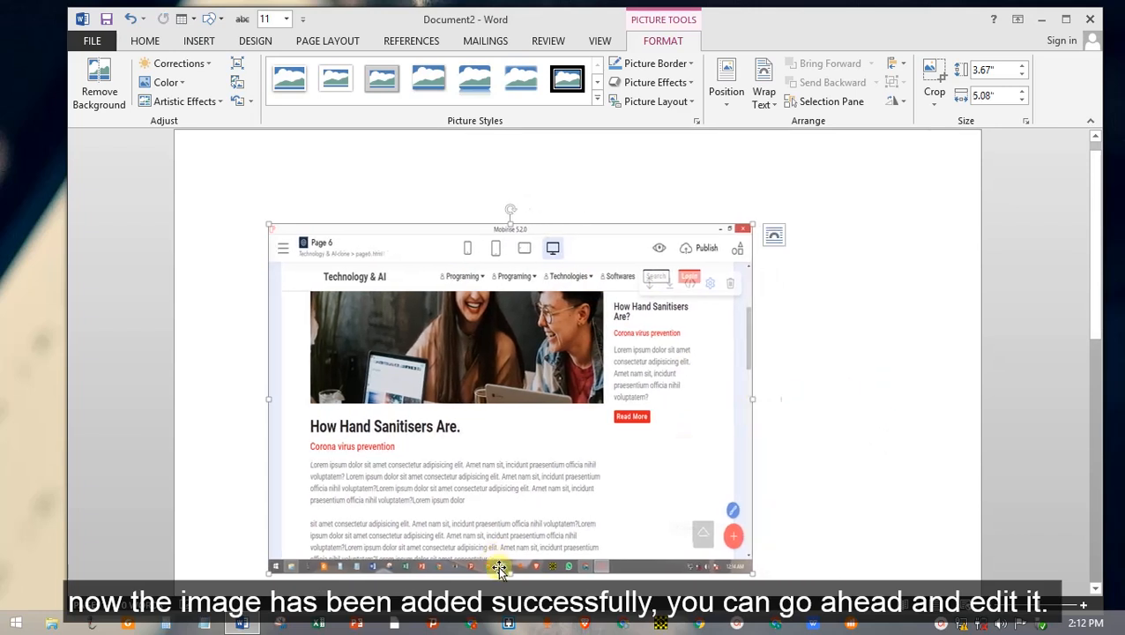
pyautogui.moveTo(508, 574); pyautogui.dragTo(516, 459)
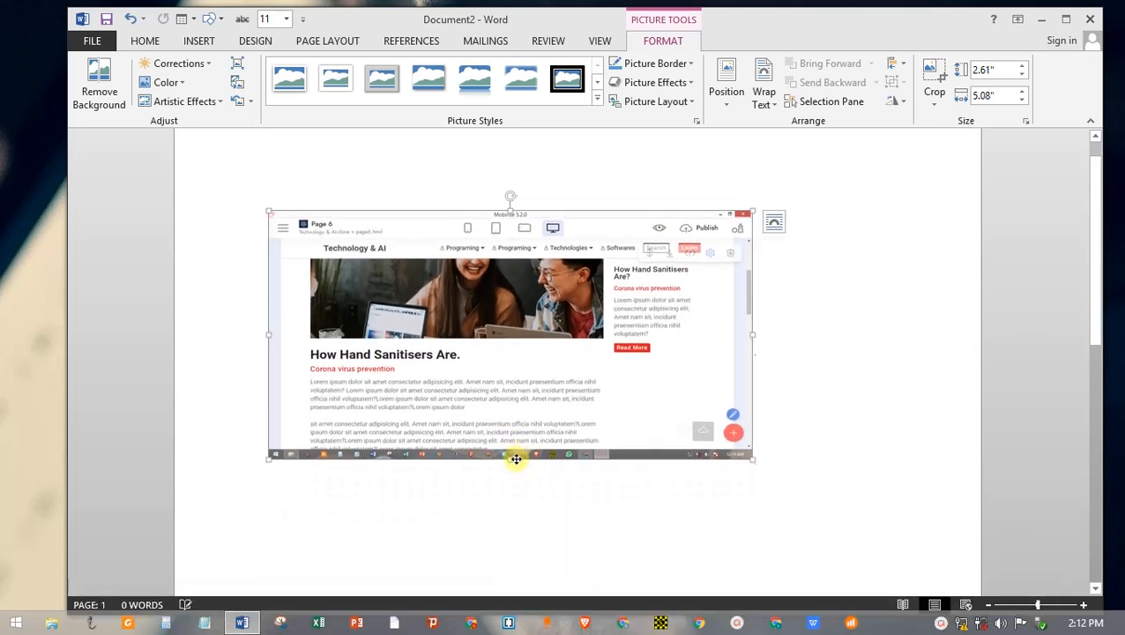
pyautogui.moveTo(752, 333); pyautogui.dragTo(821, 326)
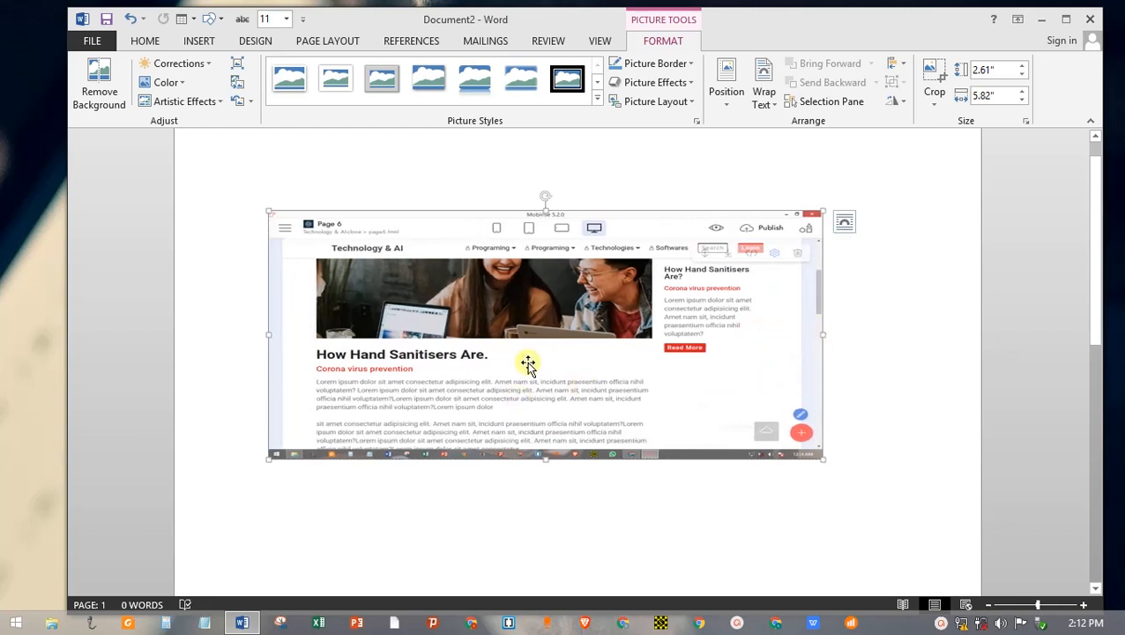
pyautogui.moveTo(545, 460); pyautogui.dragTo(545, 500)
# Apply the second picture quick style, a white frame with a soft shadow, to the inserted picture.
pyautogui.rightClick(539, 291)
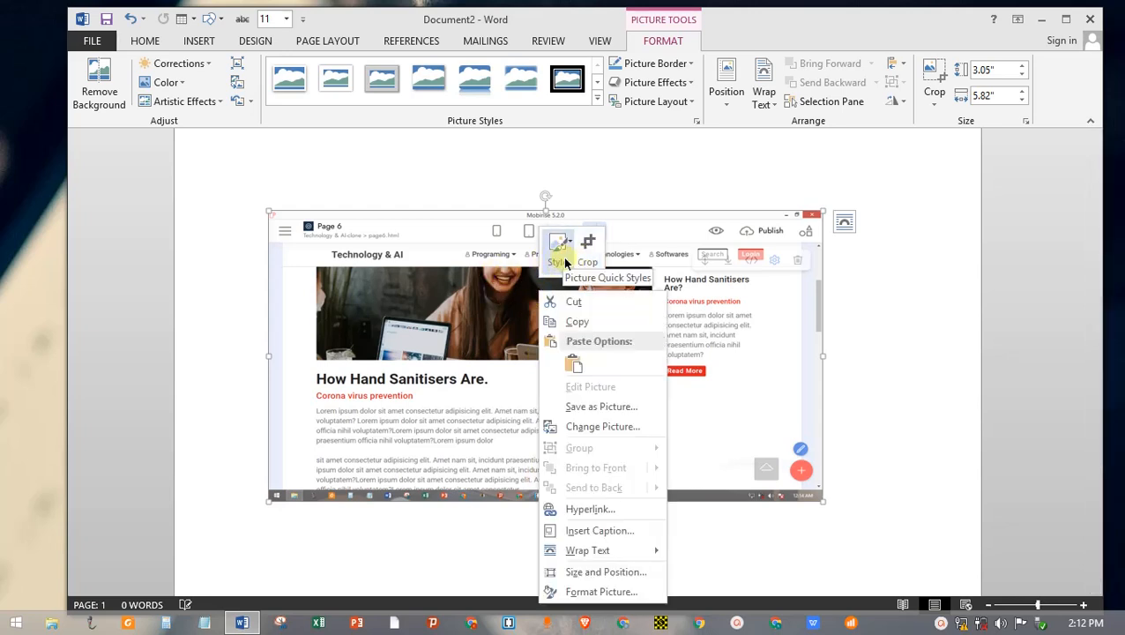
pyautogui.click(565, 264)
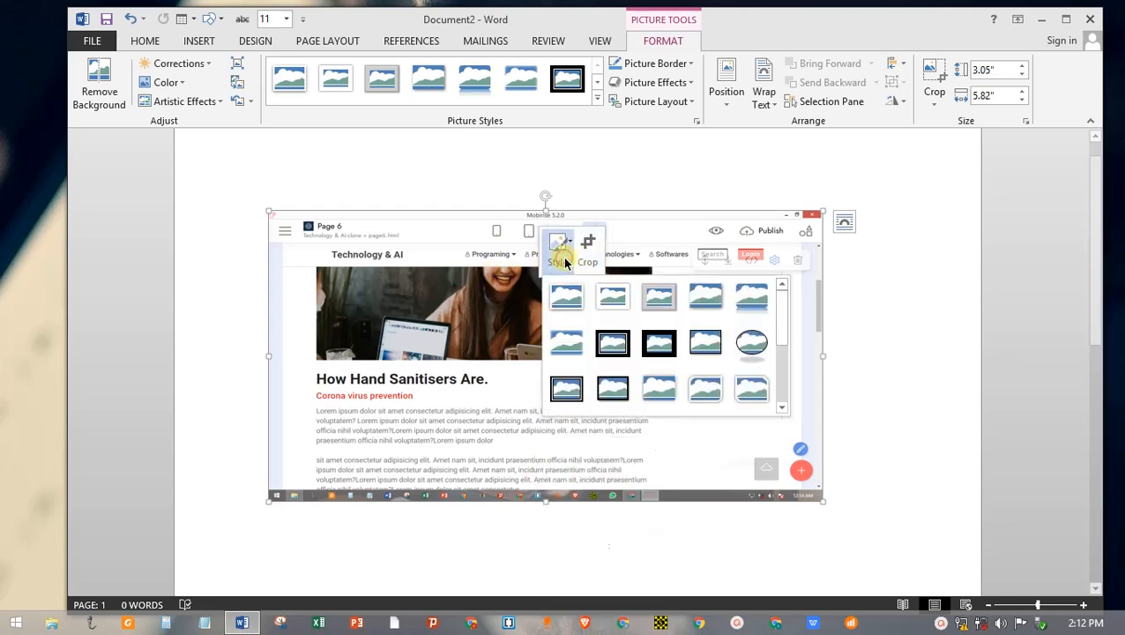
pyautogui.click(611, 300)
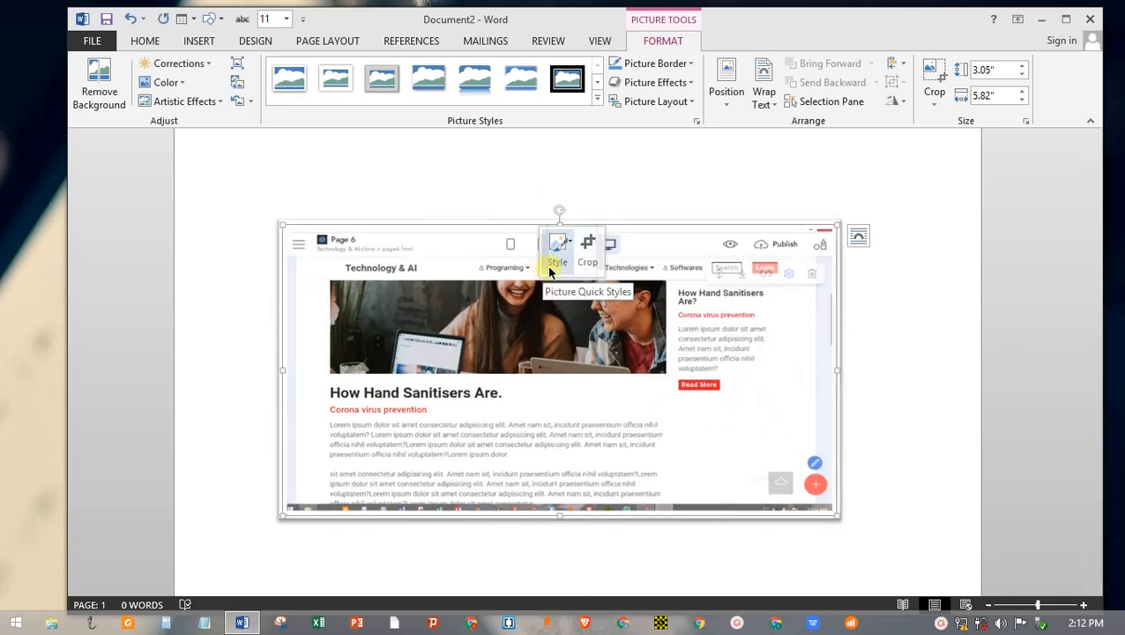
# Crop the picture slightly at its side edges to a width of about 5.73 inches.
pyautogui.click(592, 247)
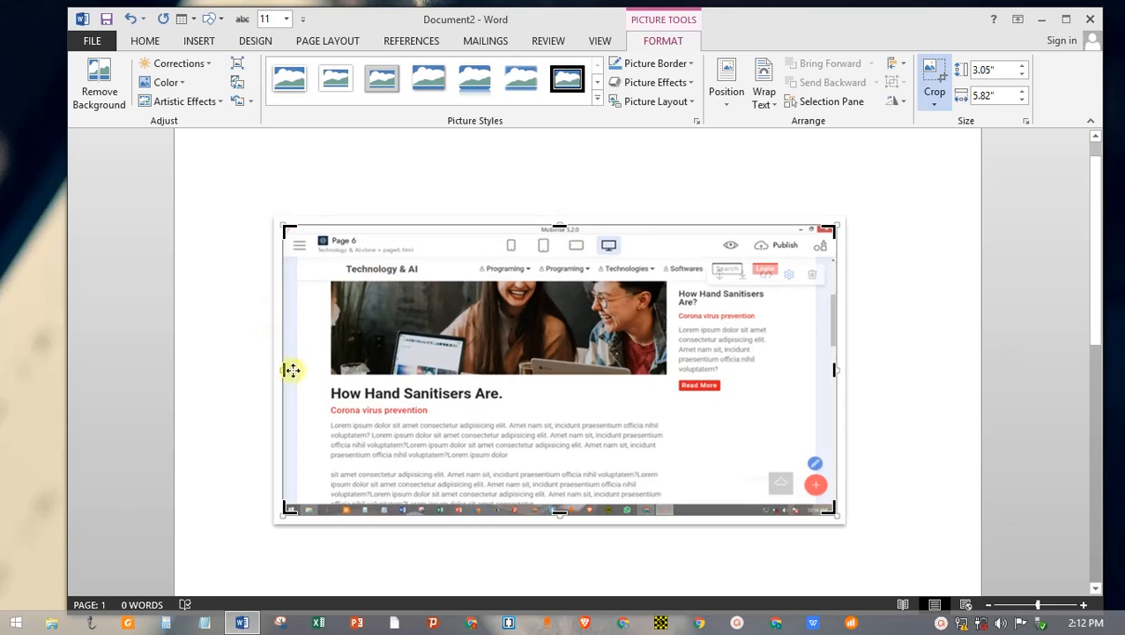
pyautogui.moveTo(282, 370); pyautogui.dragTo(292, 371)
pyautogui.moveTo(829, 370)
pyautogui.mouseDown()
pyautogui.moveTo(763, 374)
pyautogui.moveTo(832, 368)
pyautogui.mouseUp()
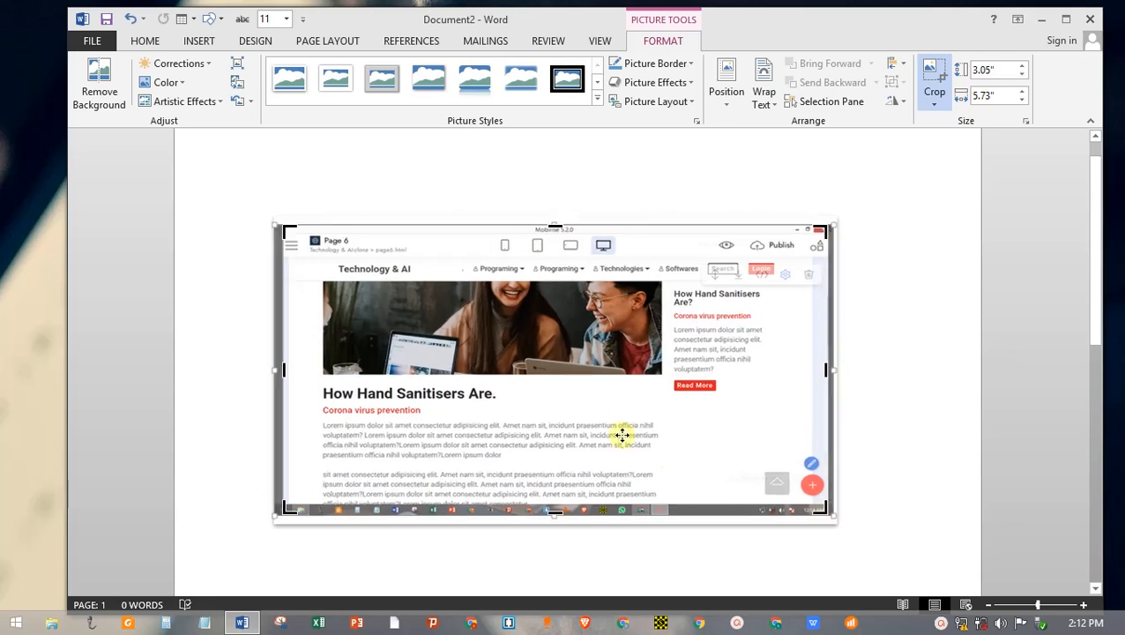
pyautogui.click(627, 547)
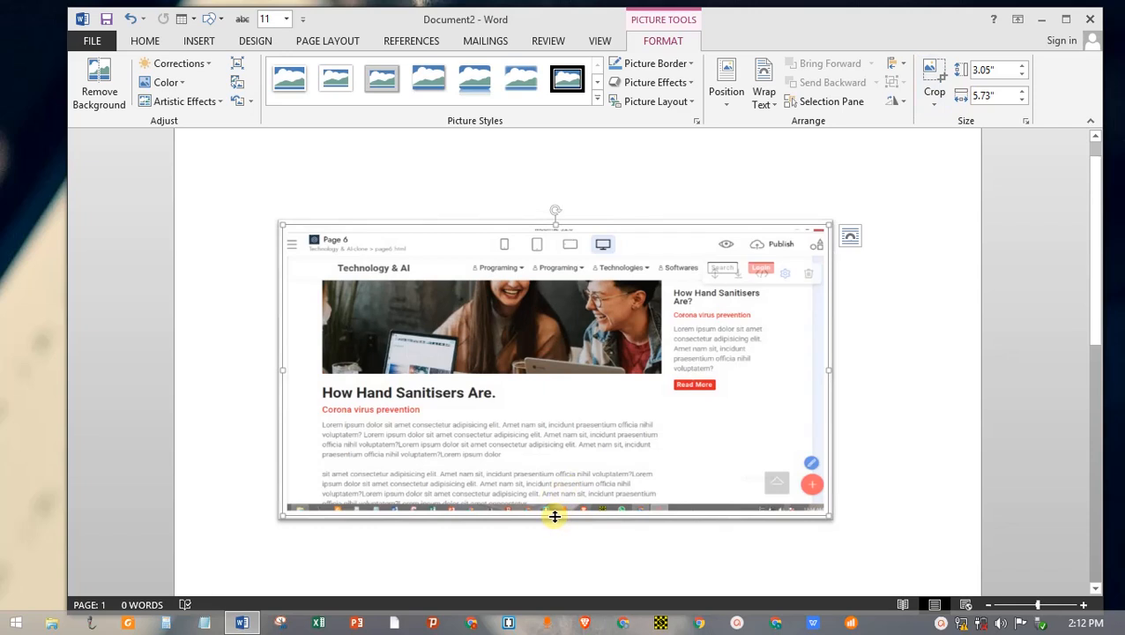
# Reduce the picture's height to about 2.63 inches and crop its right side to a width of about 5.14 inches.
pyautogui.moveTo(554, 515); pyautogui.dragTo(566, 474)
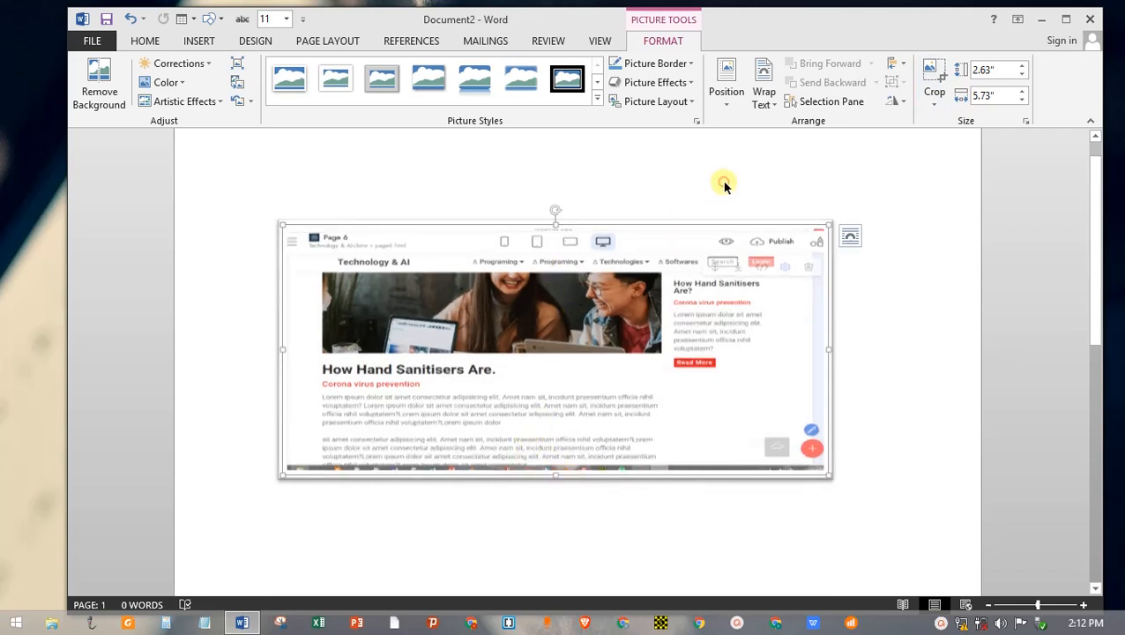
pyautogui.rightClick(641, 287)
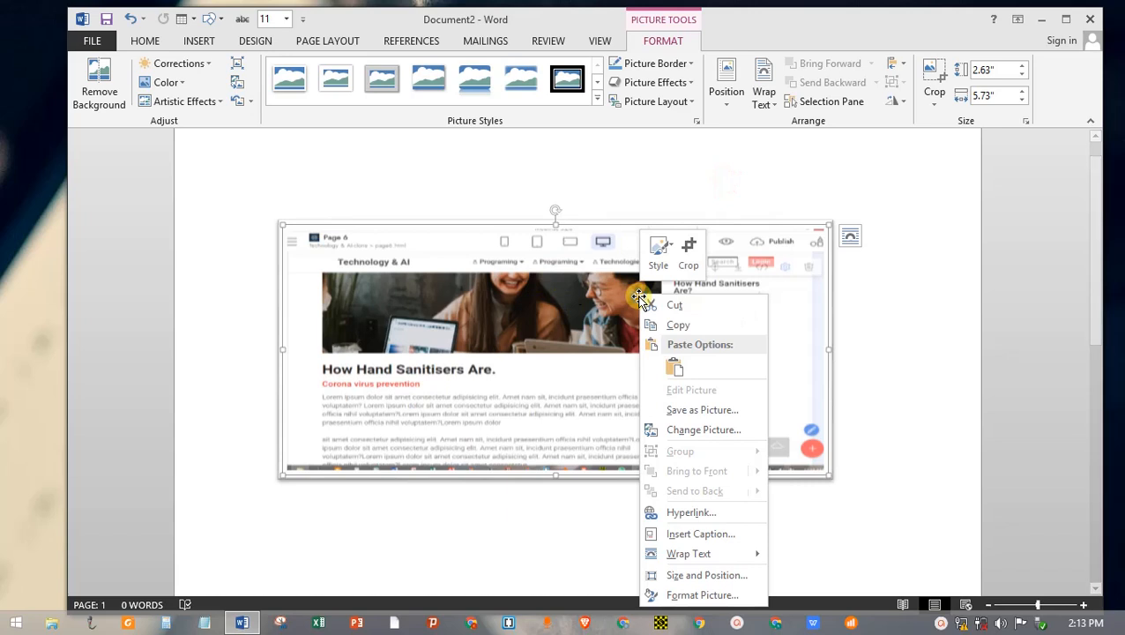
pyautogui.click(694, 260)
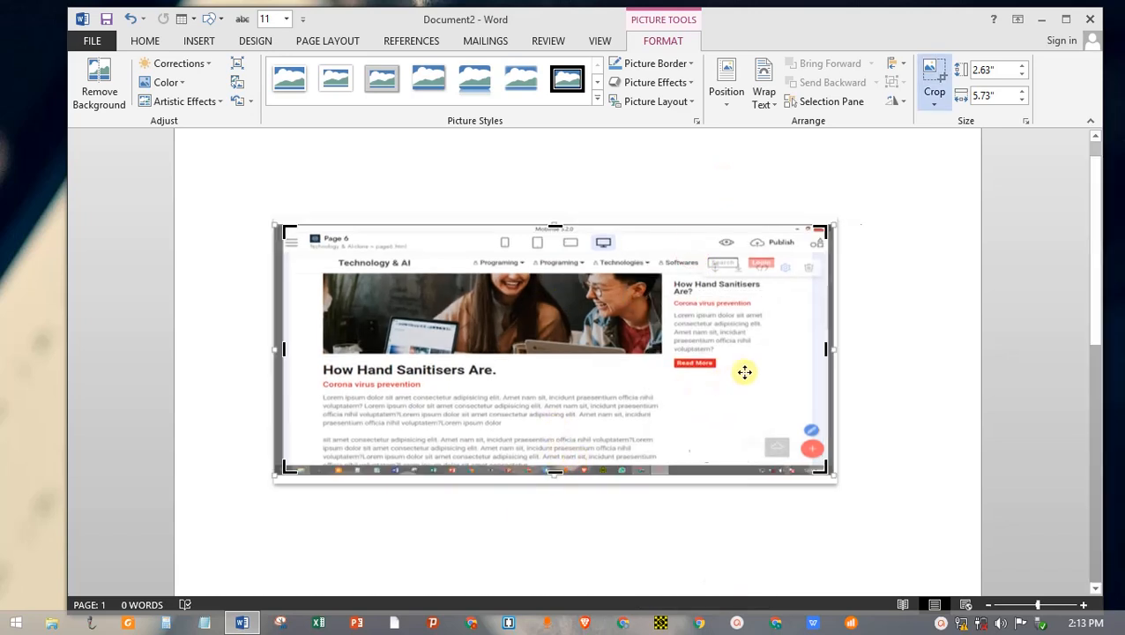
pyautogui.moveTo(832, 348)
pyautogui.mouseDown()
pyautogui.moveTo(772, 355)
pyautogui.moveTo(781, 346)
pyautogui.mouseUp()
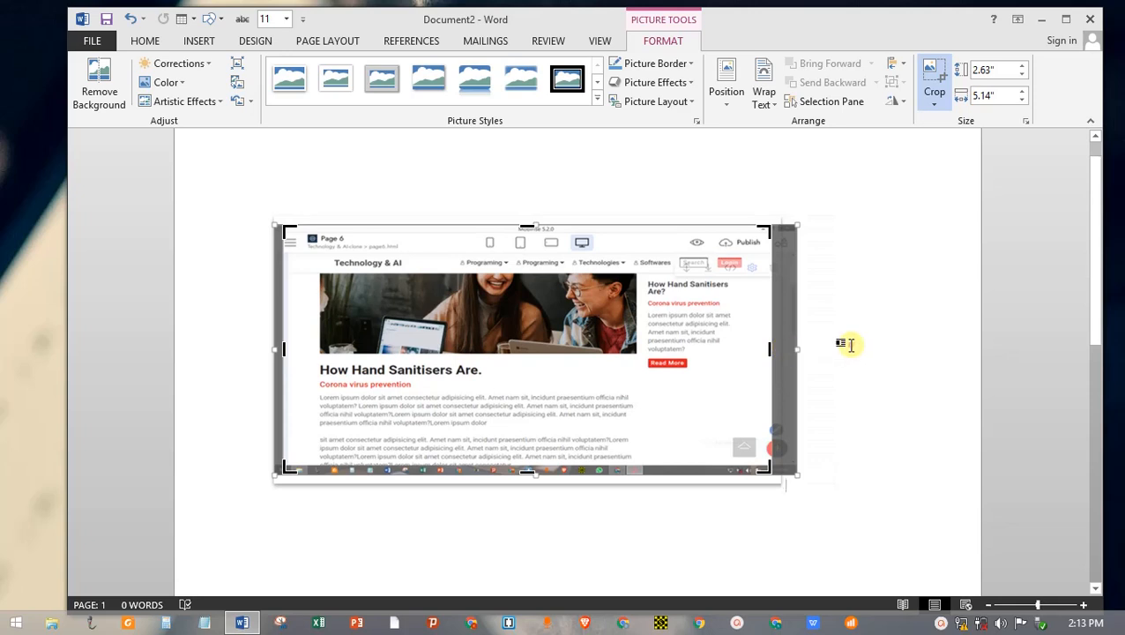
pyautogui.click(846, 343)
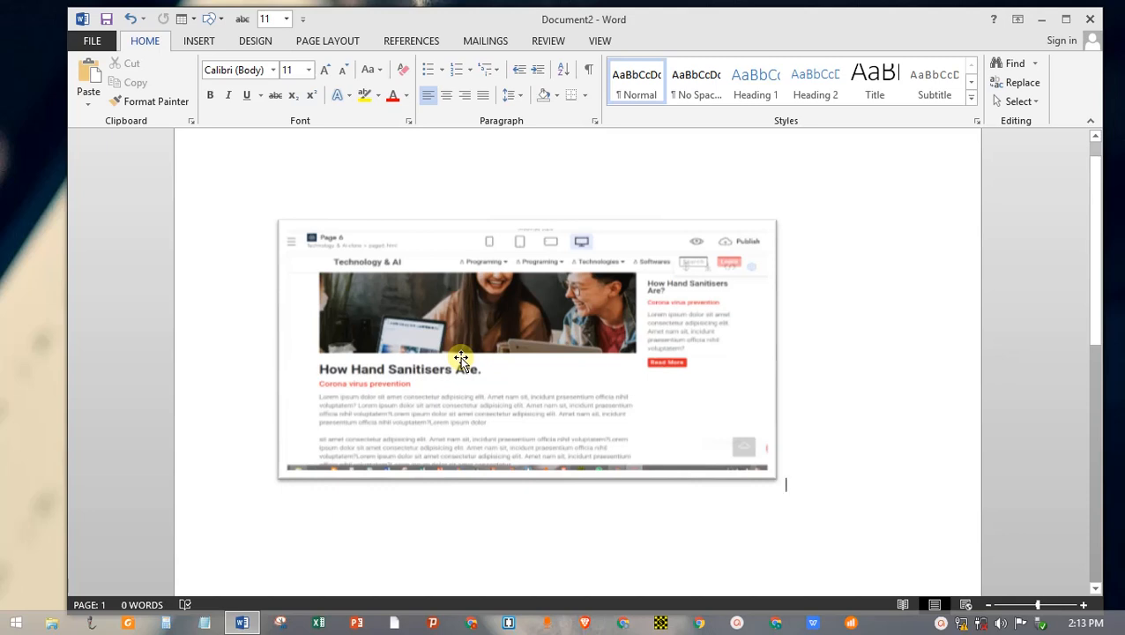
# Undo the latest crop and height changes to the picture and leave crop mode.
pyautogui.hotkey('ctrl', 'z')
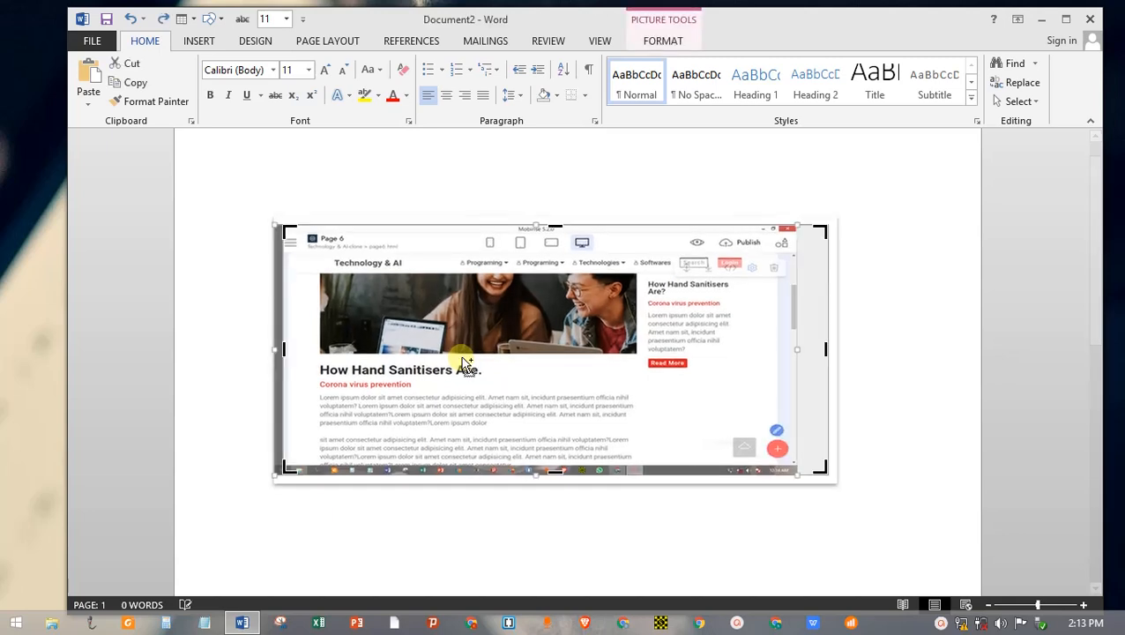
pyautogui.hotkey('ctrl', 'z')
pyautogui.hotkey('ctrl', 'z')
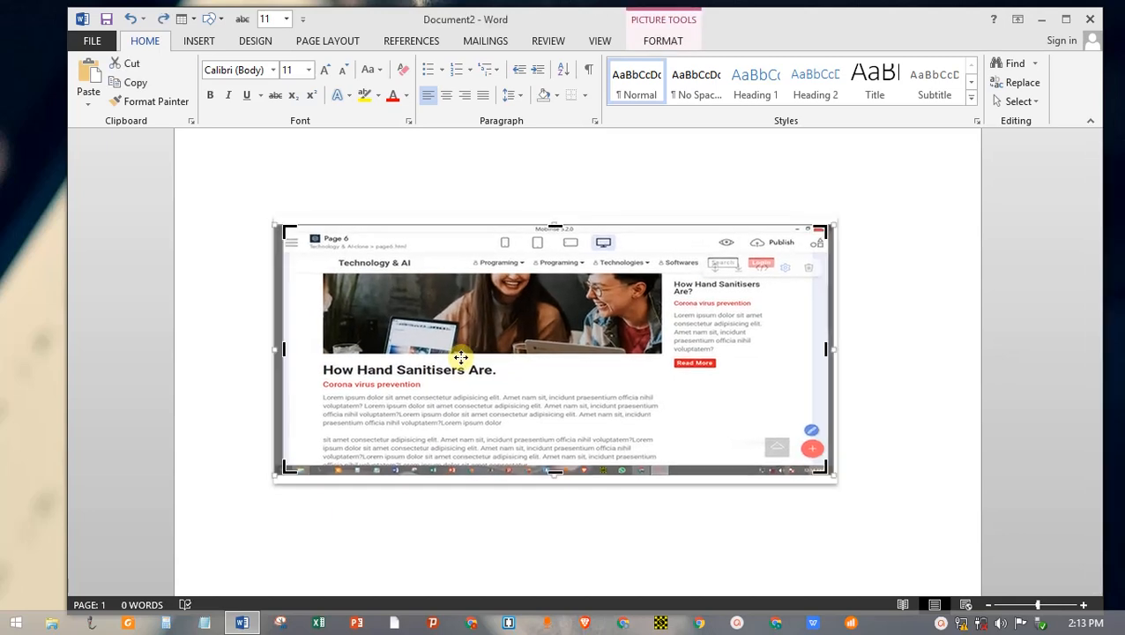
pyautogui.hotkey('ctrl', 'z')
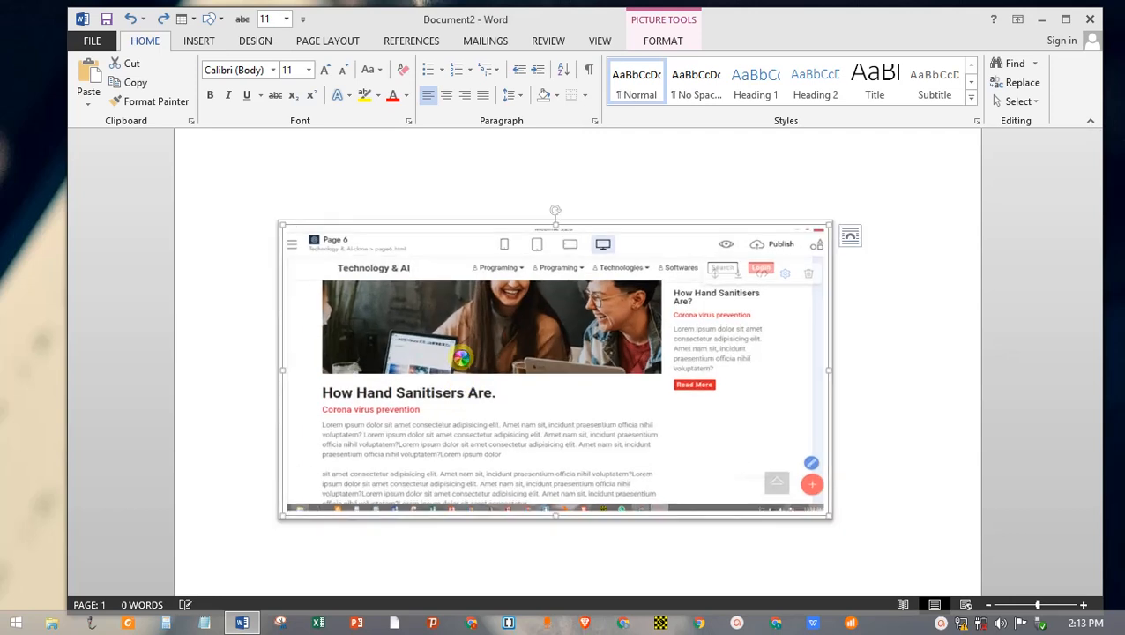
pyautogui.hotkey('ctrl', 'z')
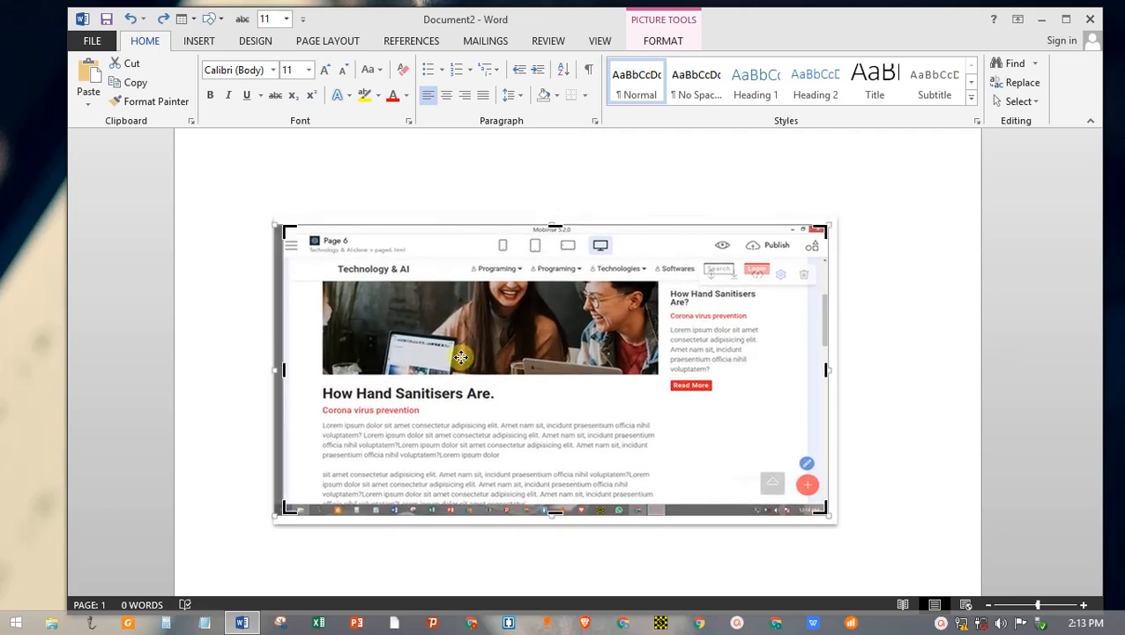
pyautogui.click(873, 323)
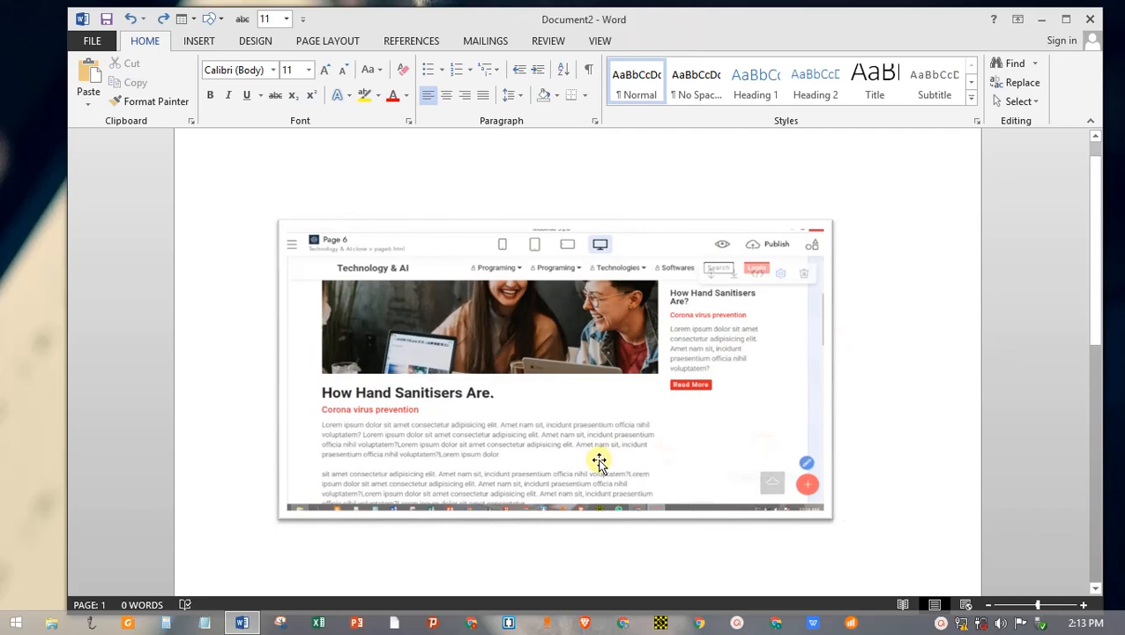
pyautogui.scroll(-10, 600, 462)
pyautogui.scroll(10, 600, 462)
pyautogui.scroll(-10, 599, 462)
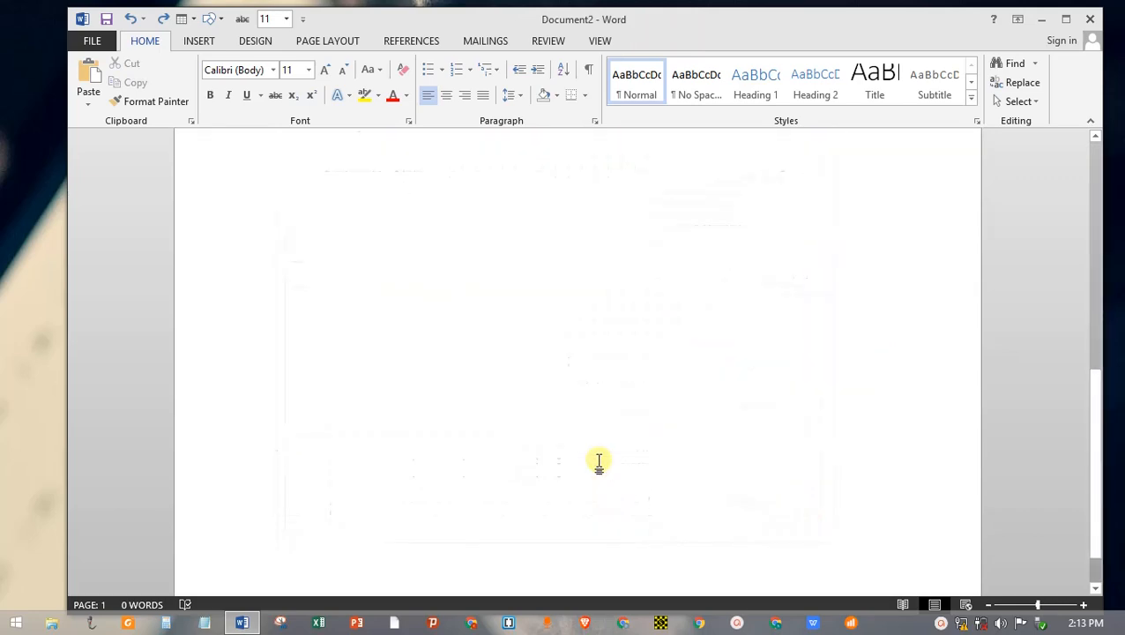
pyautogui.scroll(10, 599, 462)
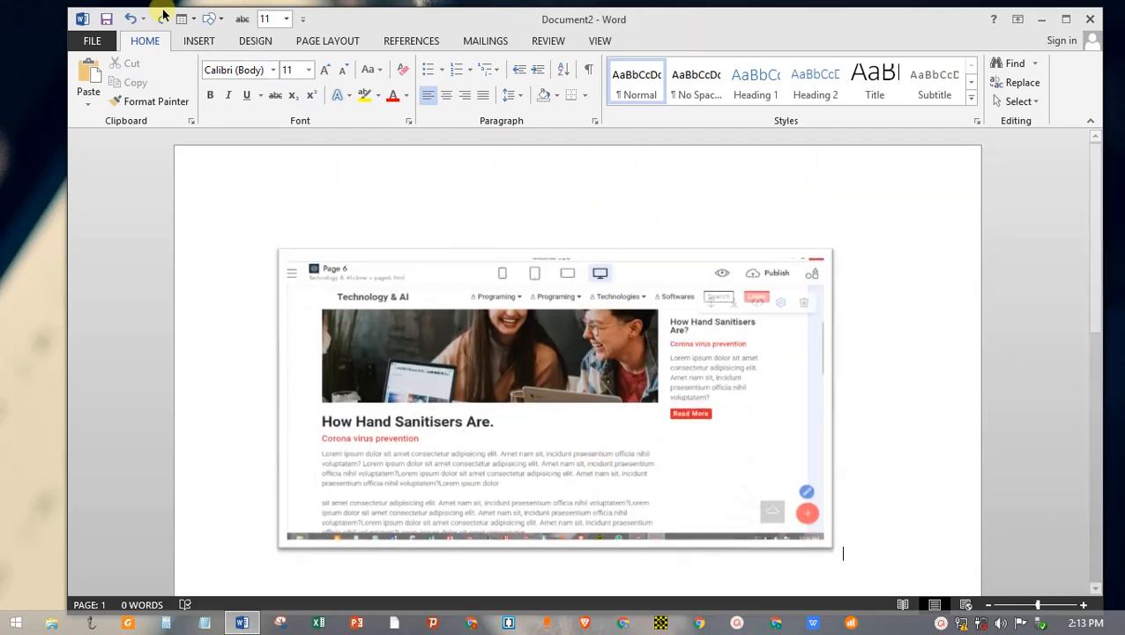
# Insert the picture "Capture16" from the Pictures folder after the first picture.
pyautogui.click(199, 41)
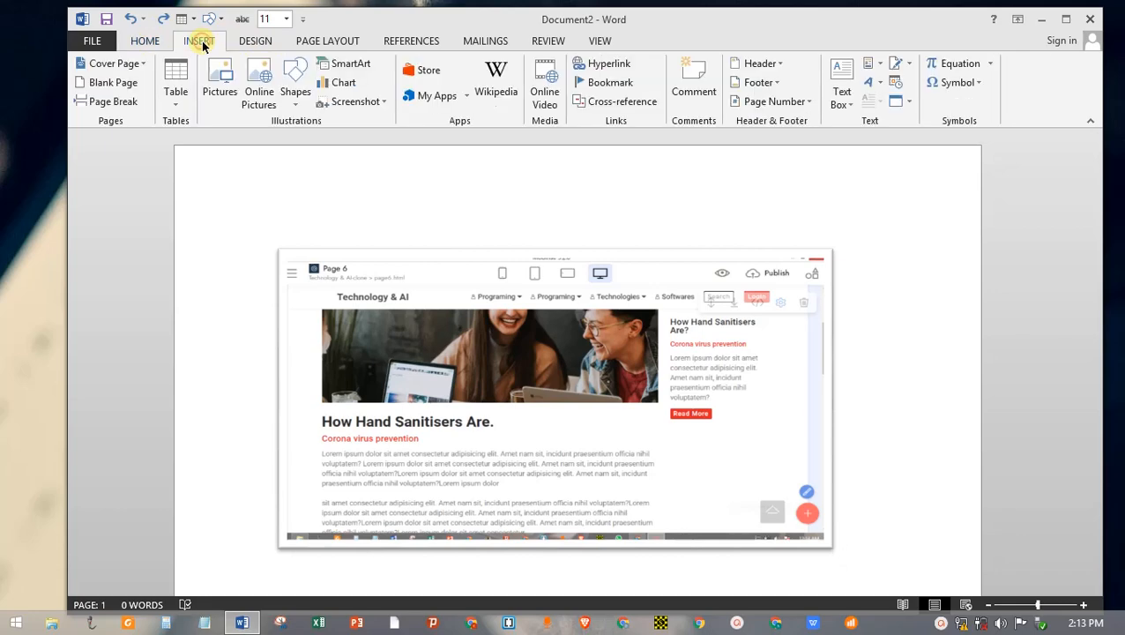
pyautogui.click(231, 85)
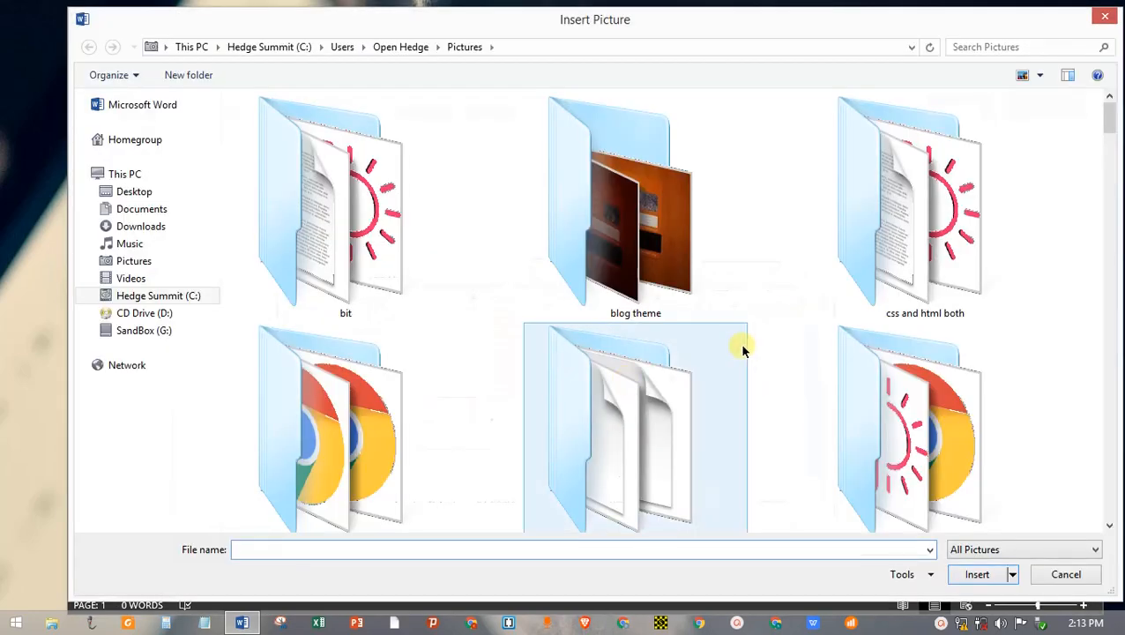
pyautogui.moveTo(1107, 115); pyautogui.dragTo(1104, 238)
pyautogui.click(678, 226)
pyautogui.click(977, 574)
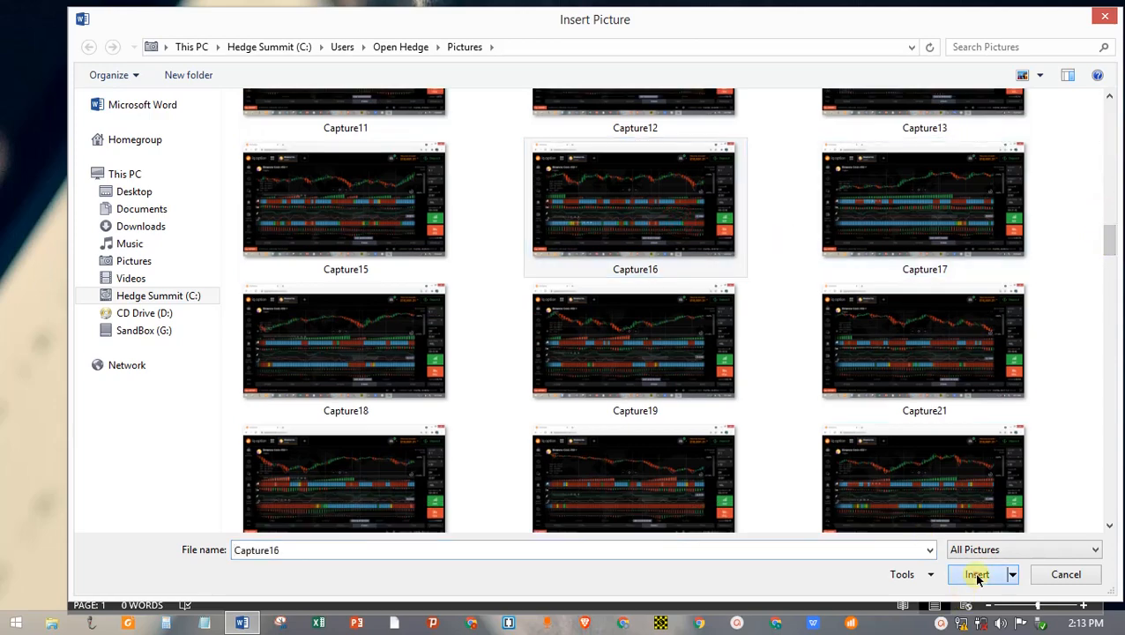